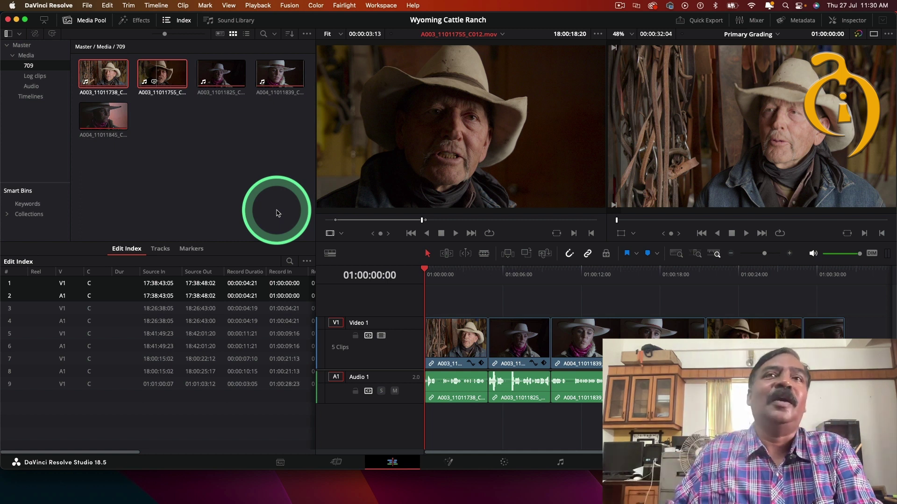
- Return the playhead to the start, then auto-generate the 14-caption Subtitle 1 track with default settings
{"action": "left_click", "coordinate": [453, 271]}
{"action": "left_click_drag", "start_coordinate": [453, 271], "coordinate": [431, 270]}
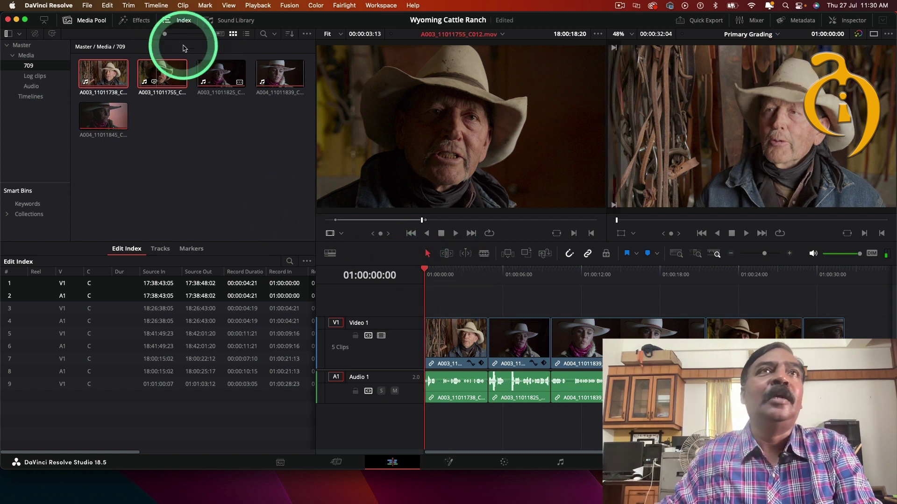
{"action": "left_click", "coordinate": [163, 8]}
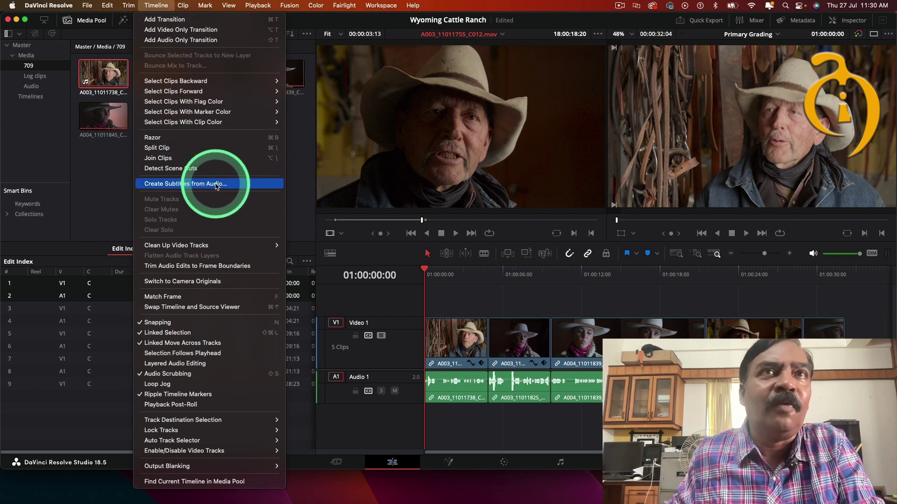
{"action": "left_click", "coordinate": [231, 185]}
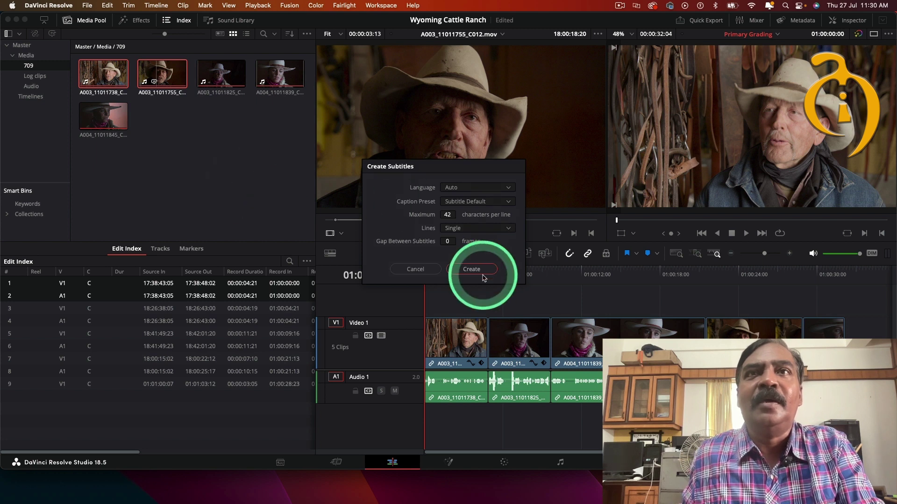
{"action": "left_click", "coordinate": [467, 274]}
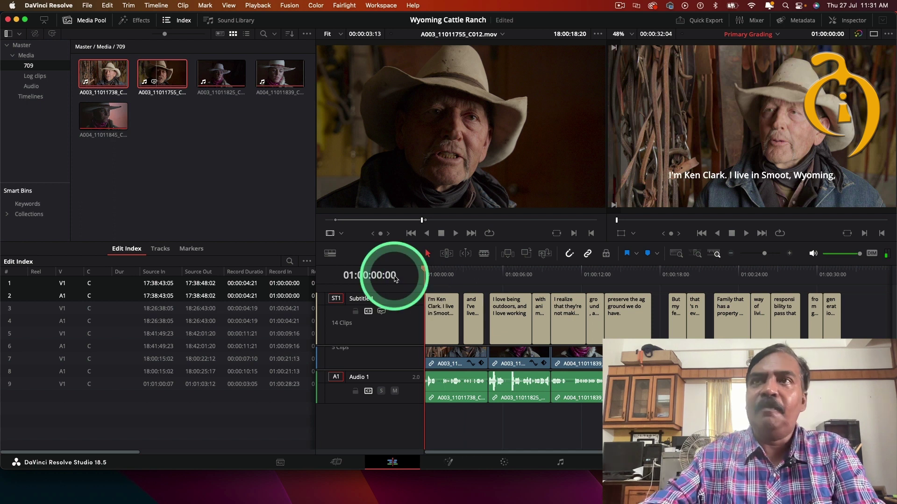
{"action": "key", "text": "space"}
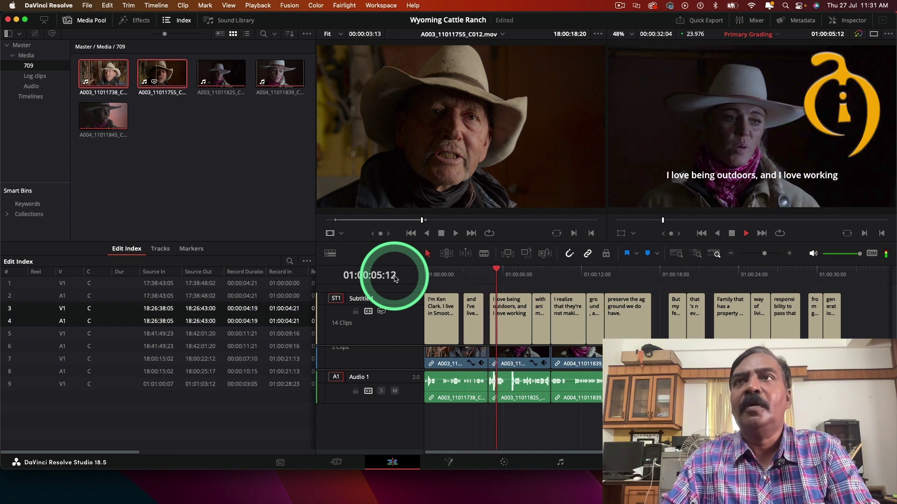
{"action": "key", "text": "space"}
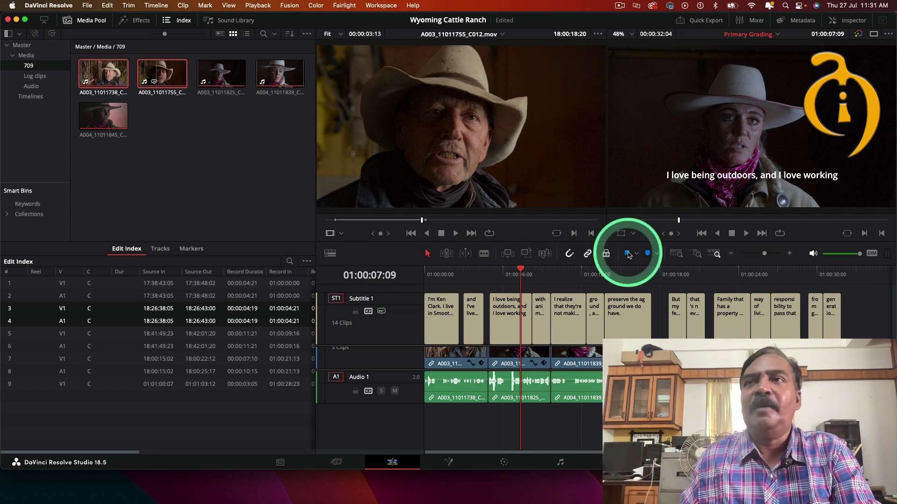
{"action": "left_click", "coordinate": [823, 273]}
{"action": "left_click", "coordinate": [841, 273]}
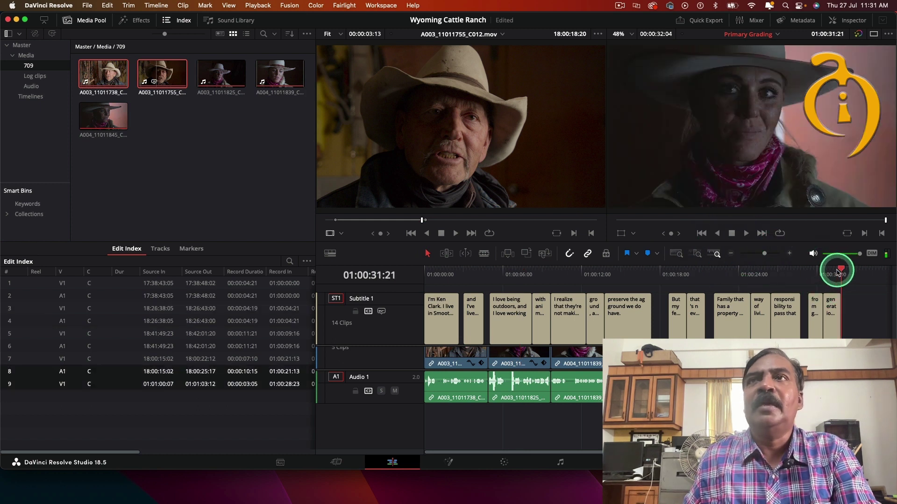
{"action": "left_click", "coordinate": [823, 274]}
{"action": "left_click", "coordinate": [731, 272]}
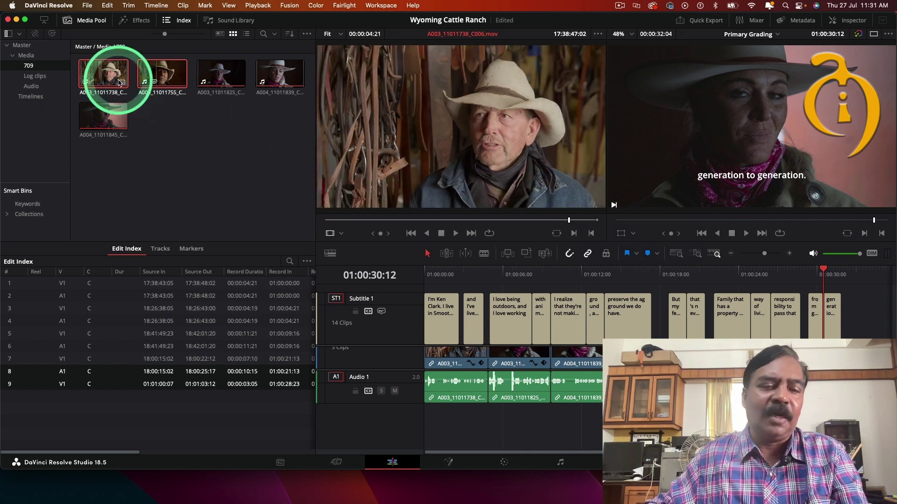
- Transcribe the audio of the two interview clips, including A003_11011755_C012.mov, from the Media Pool
{"action": "right_click", "coordinate": [98, 73]}
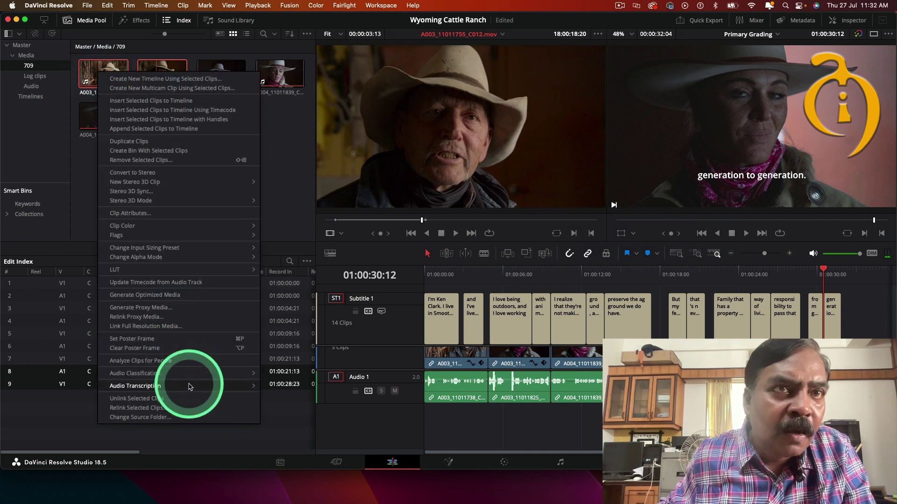
{"action": "mouse_move", "coordinate": [200, 389]}
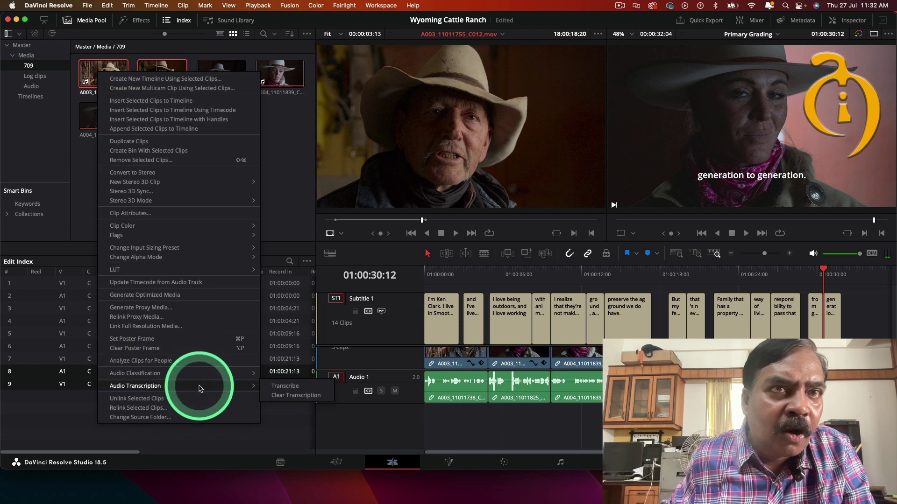
{"action": "left_click", "coordinate": [285, 387]}
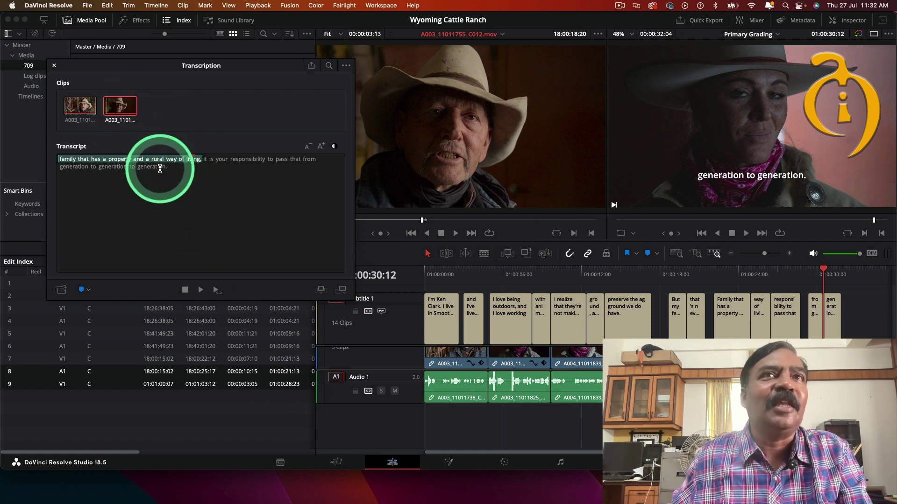
- Select 'it is your responsibility to pass that from generation to generation.' and append it to the timeline
{"action": "left_click", "coordinate": [228, 175]}
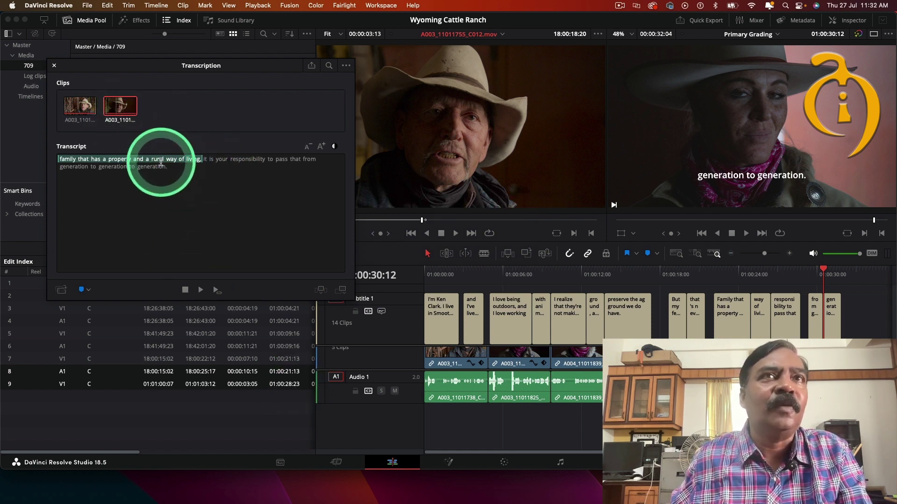
{"action": "left_click", "coordinate": [203, 159]}
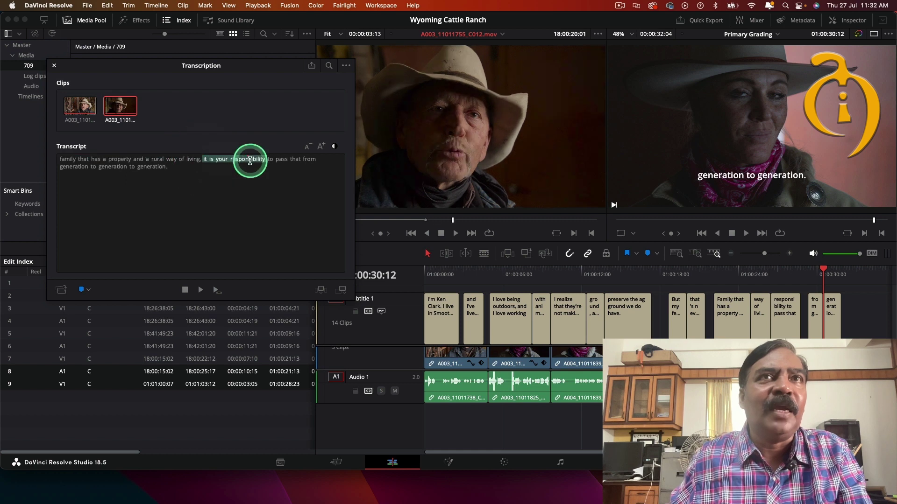
{"action": "left_click_drag", "start_coordinate": [203, 159], "coordinate": [306, 186]}
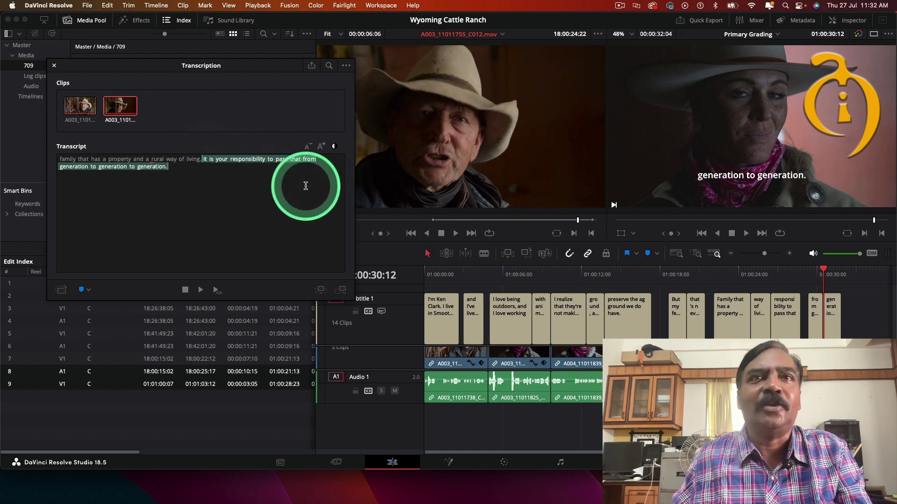
{"action": "left_click", "coordinate": [341, 291]}
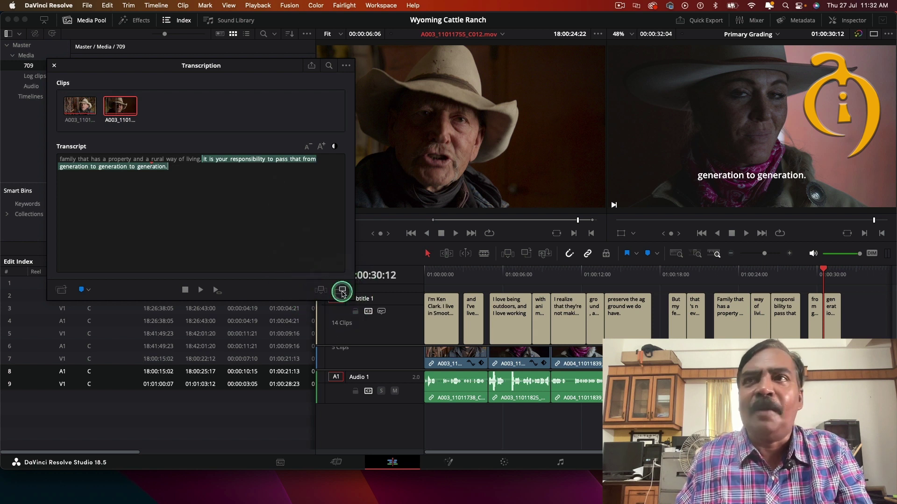
- Jump the playhead to the appended 00:00:06:06 clip starting at 01:00:32:04
{"action": "left_click", "coordinate": [602, 272]}
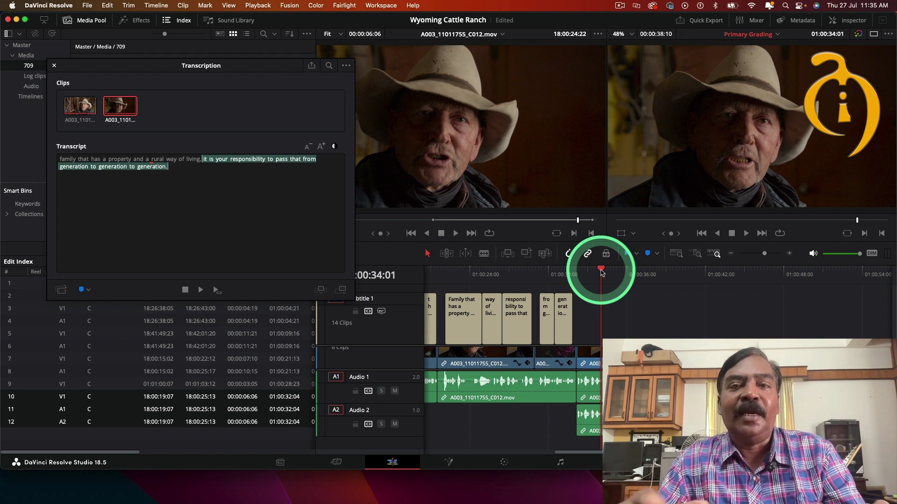
{"action": "left_click", "coordinate": [472, 269]}
{"action": "left_click", "coordinate": [83, 328]}
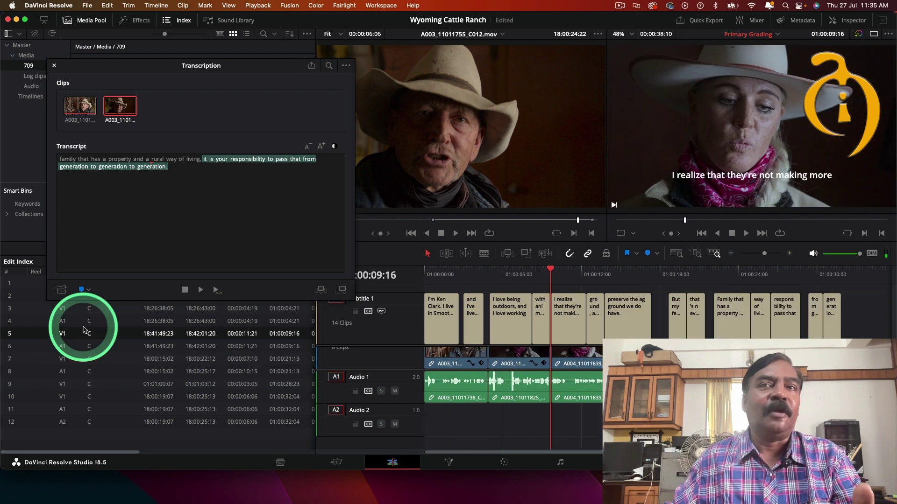
{"action": "left_click", "coordinate": [84, 325]}
{"action": "left_click", "coordinate": [87, 359]}
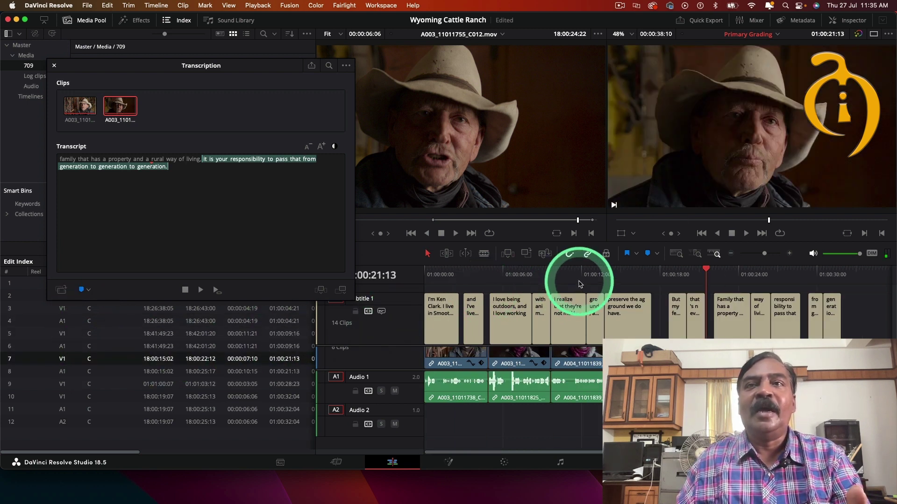
{"action": "left_click", "coordinate": [586, 374]}
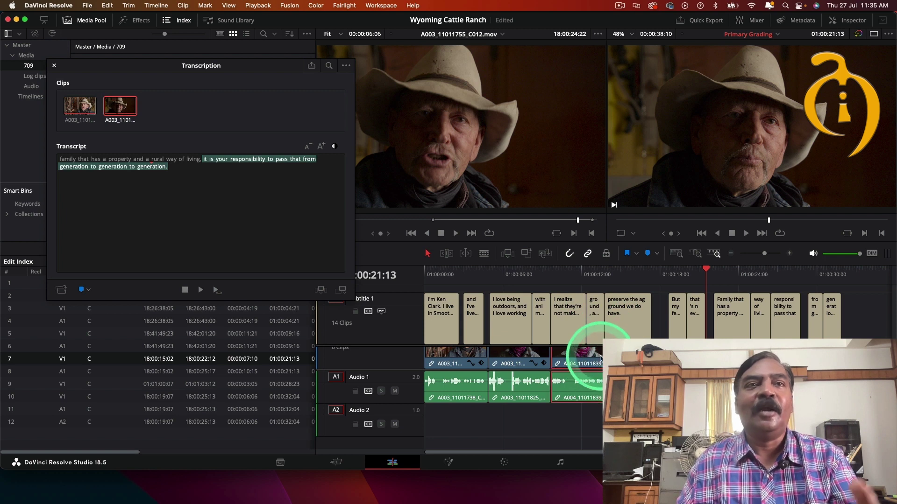